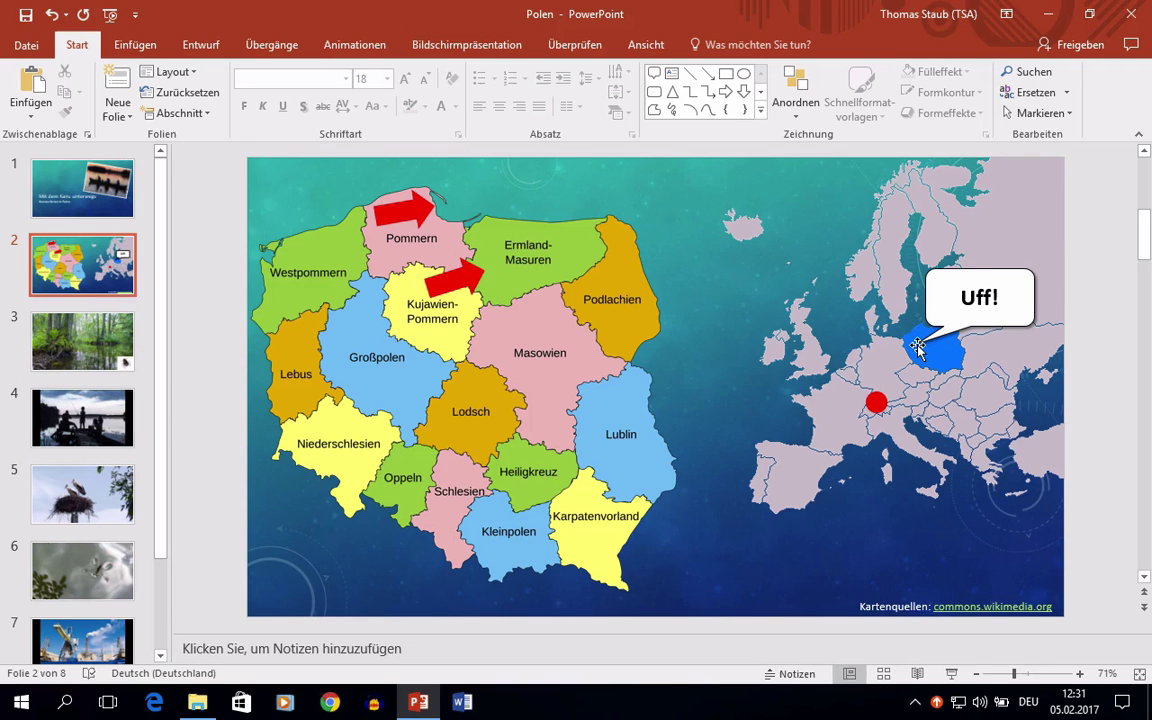
# Step: Pick Benutzerdefinierter Pfad from the Animationspfade gallery for the red dot
pyautogui.click(877, 402)
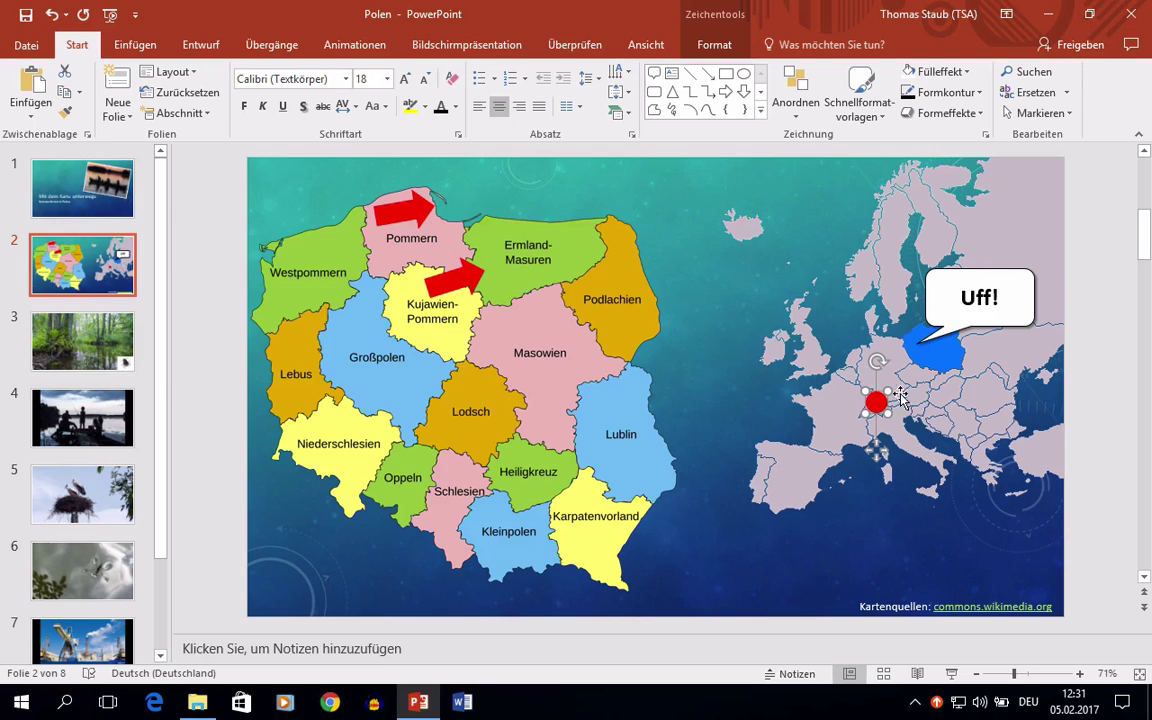
pyautogui.click(361, 55)
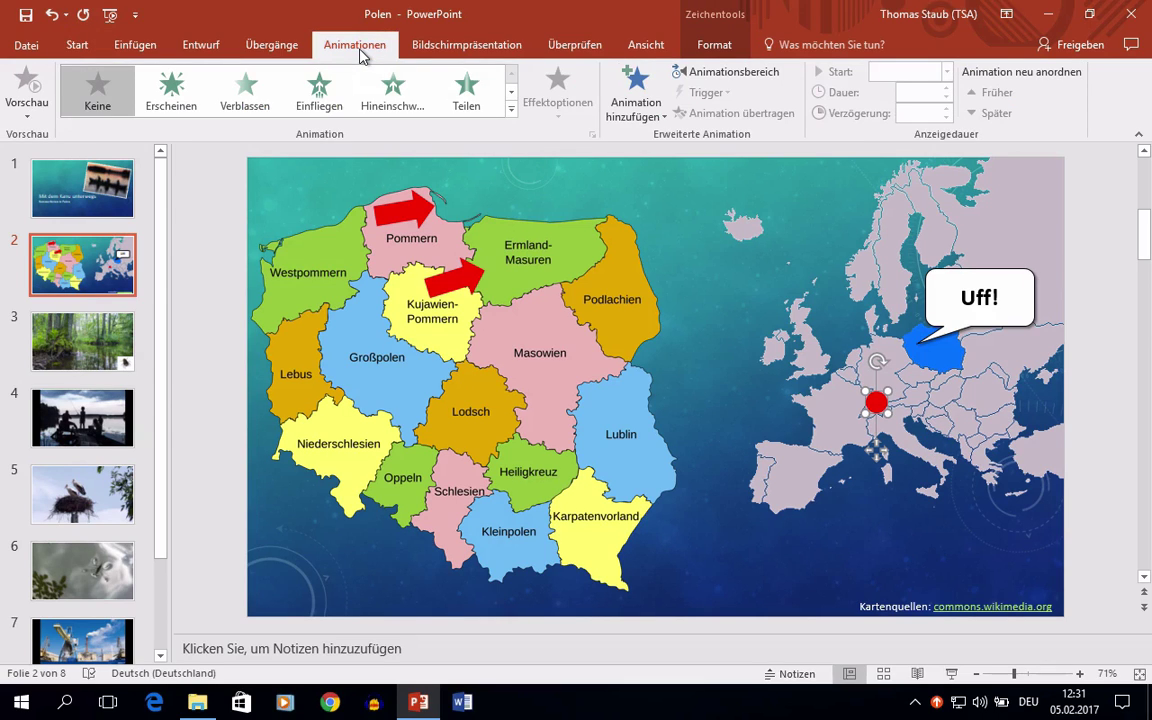
pyautogui.click(511, 112)
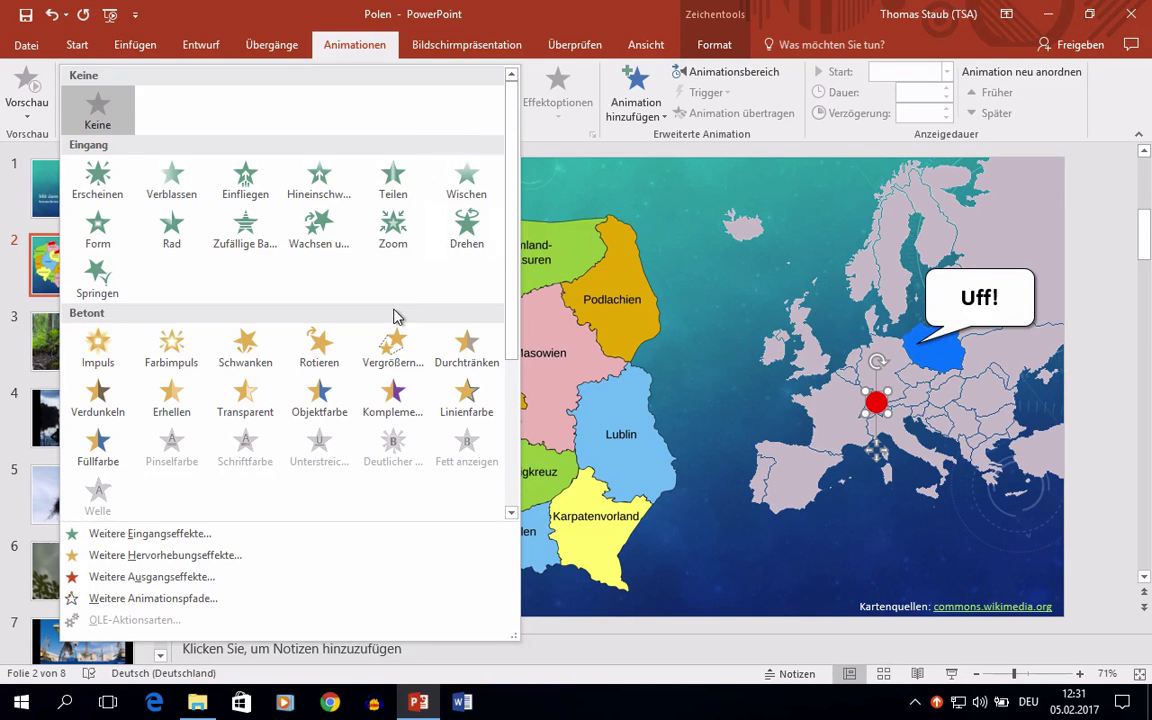
pyautogui.scroll(-3, 393, 316)
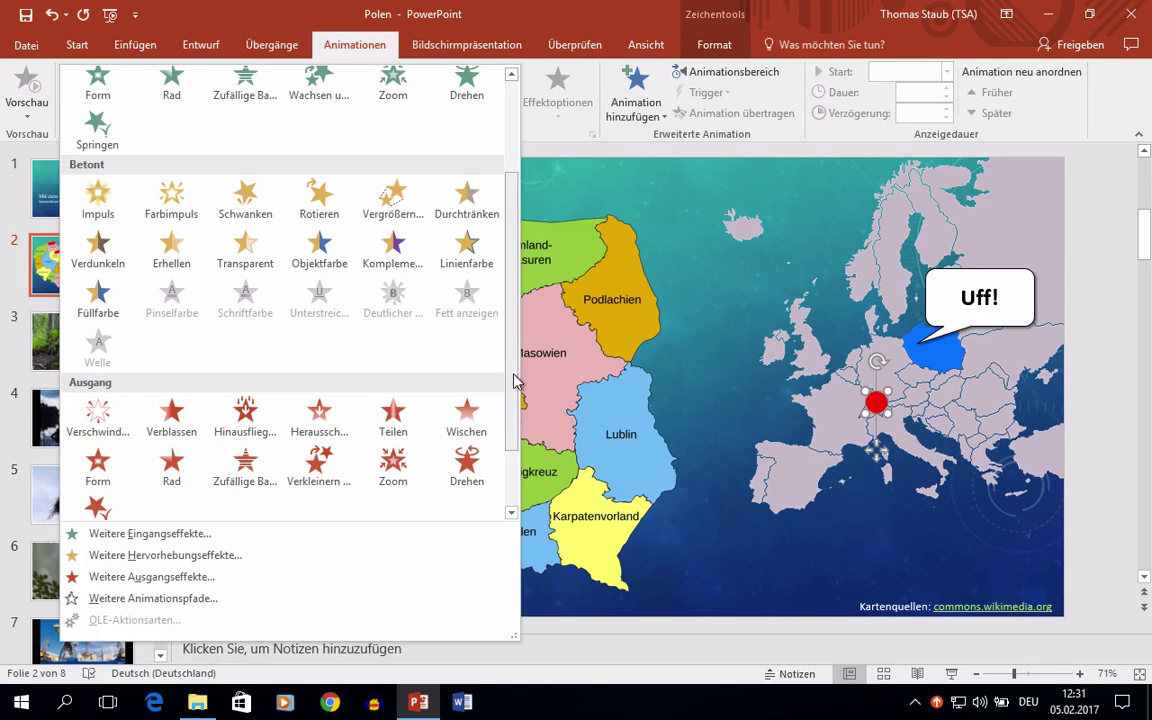
pyautogui.moveTo(512, 382); pyautogui.dragTo(512, 435)
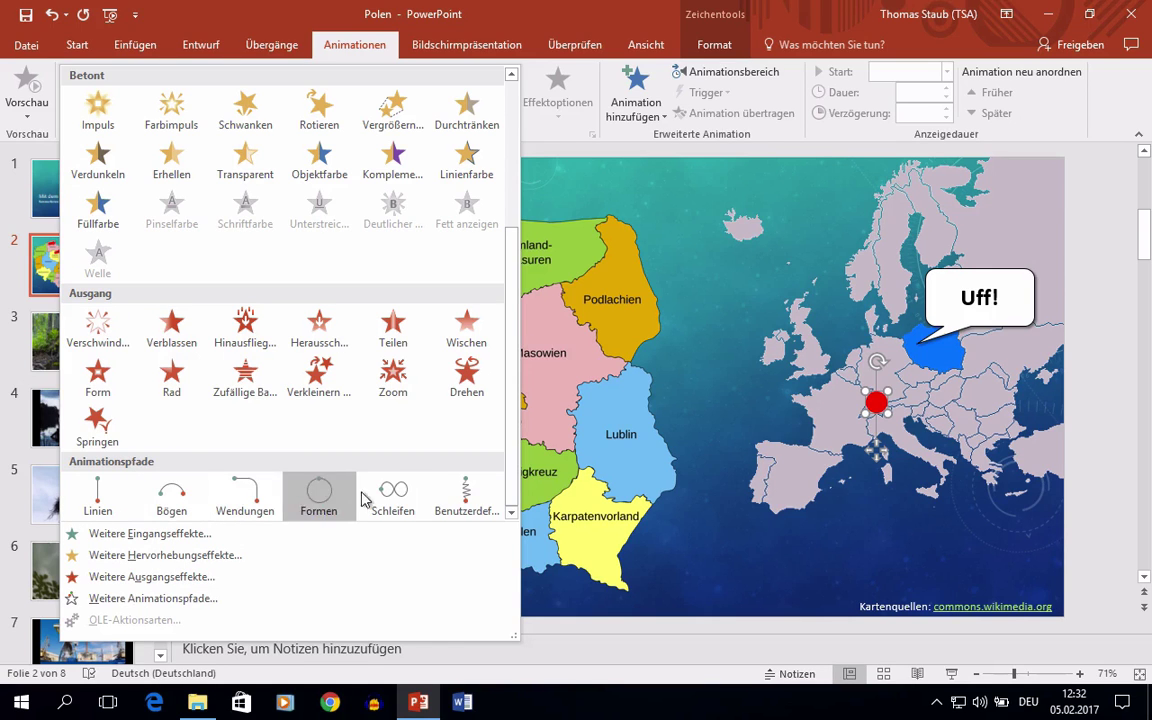
pyautogui.click(455, 500)
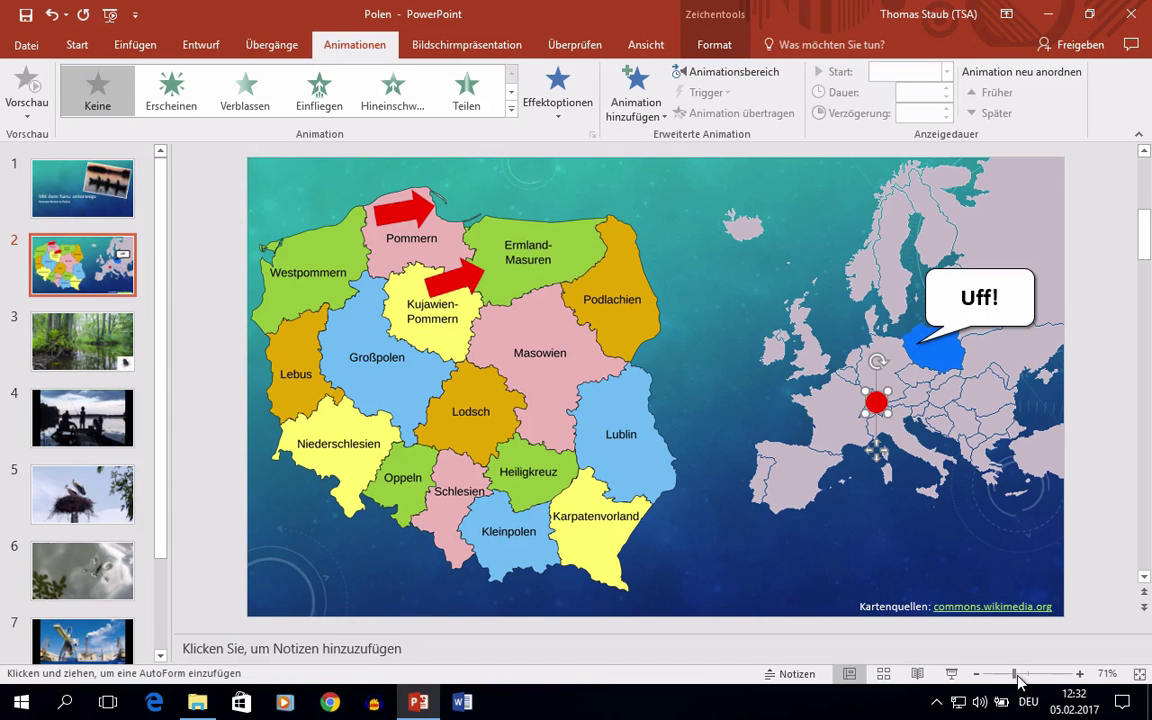
# Step: Zoom in and draw a path from the red dot upward, then across to the Polish border
pyautogui.moveTo(1015, 675); pyautogui.dragTo(1043, 677)
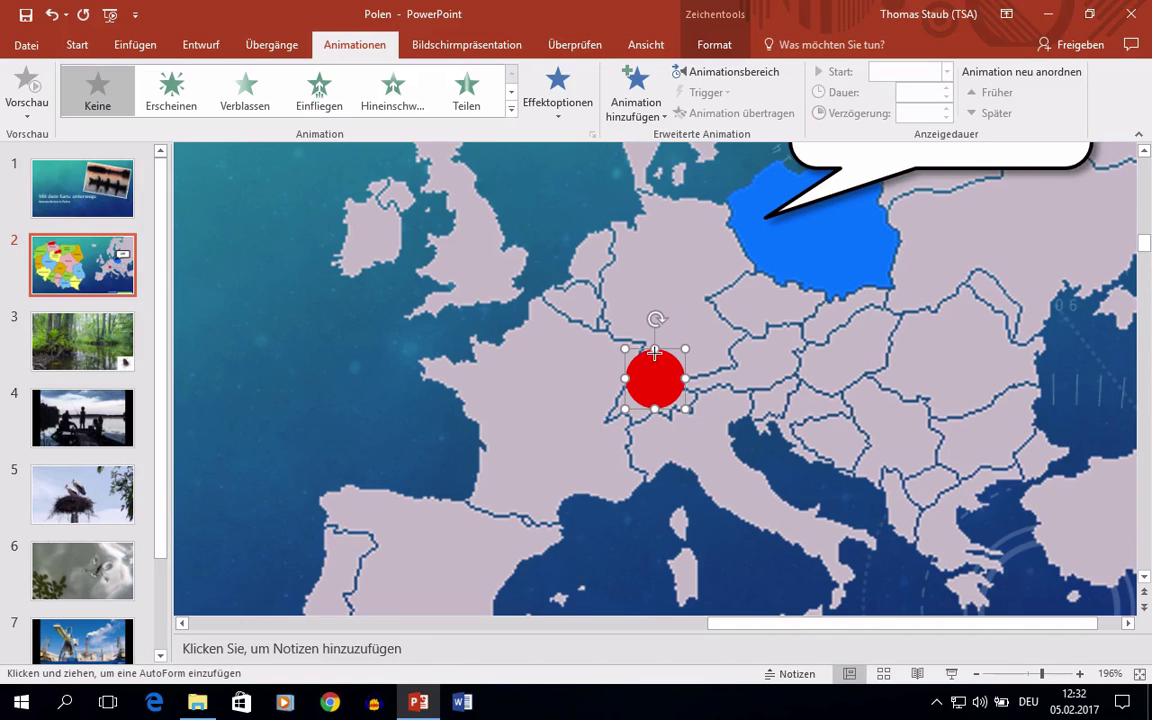
pyautogui.moveTo(656, 377); pyautogui.dragTo(639, 283)
pyautogui.moveTo(639, 283); pyautogui.dragTo(740, 221)
pyautogui.doubleClick(756, 219)
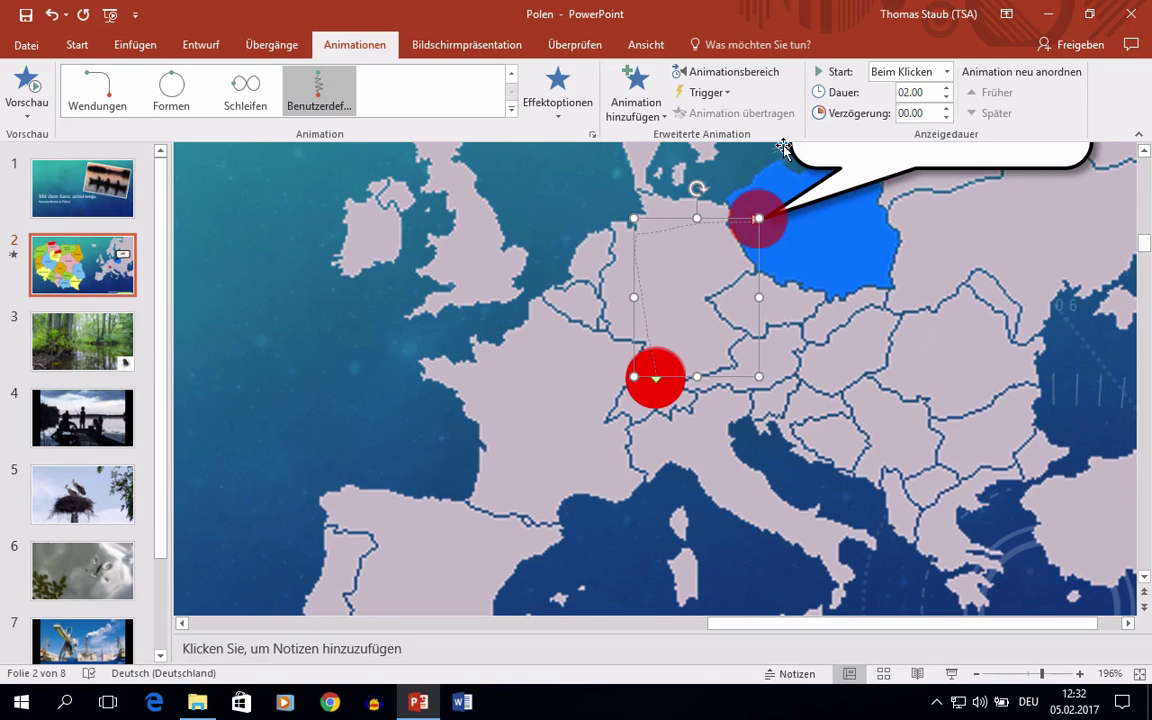
# Step: Show the Animationsbereich, set the dot's Dauer to 06.00, and zoom back out to 68%
pyautogui.click(757, 80)
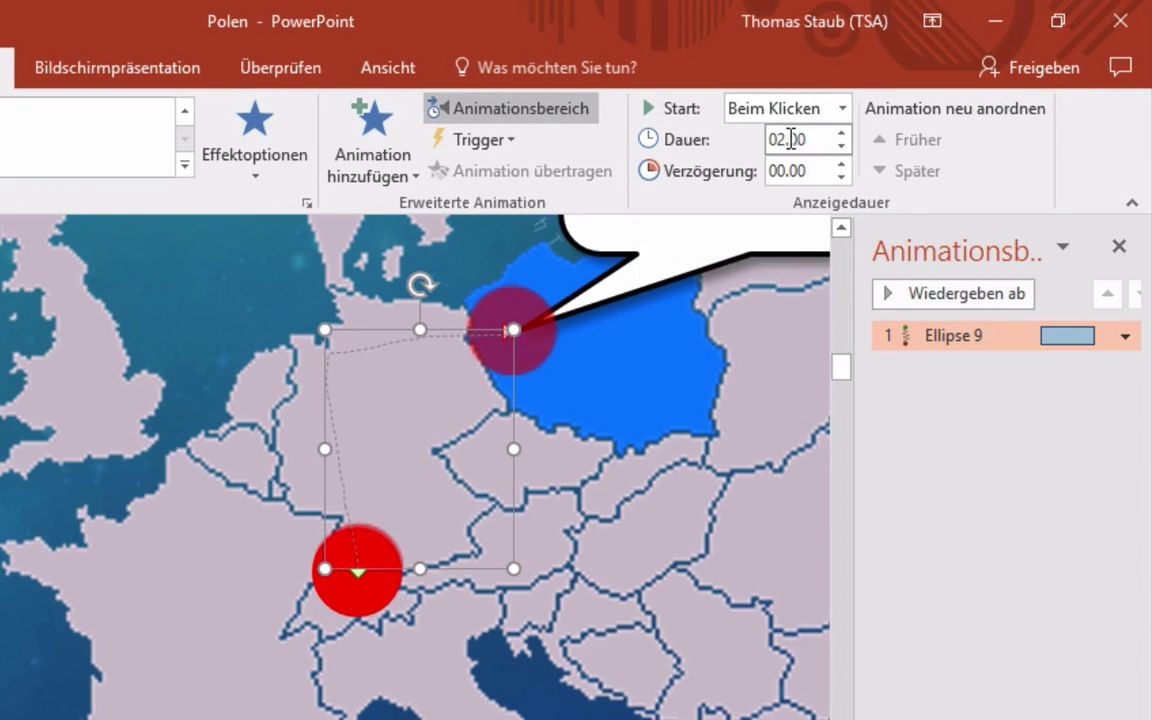
pyautogui.click(843, 132)
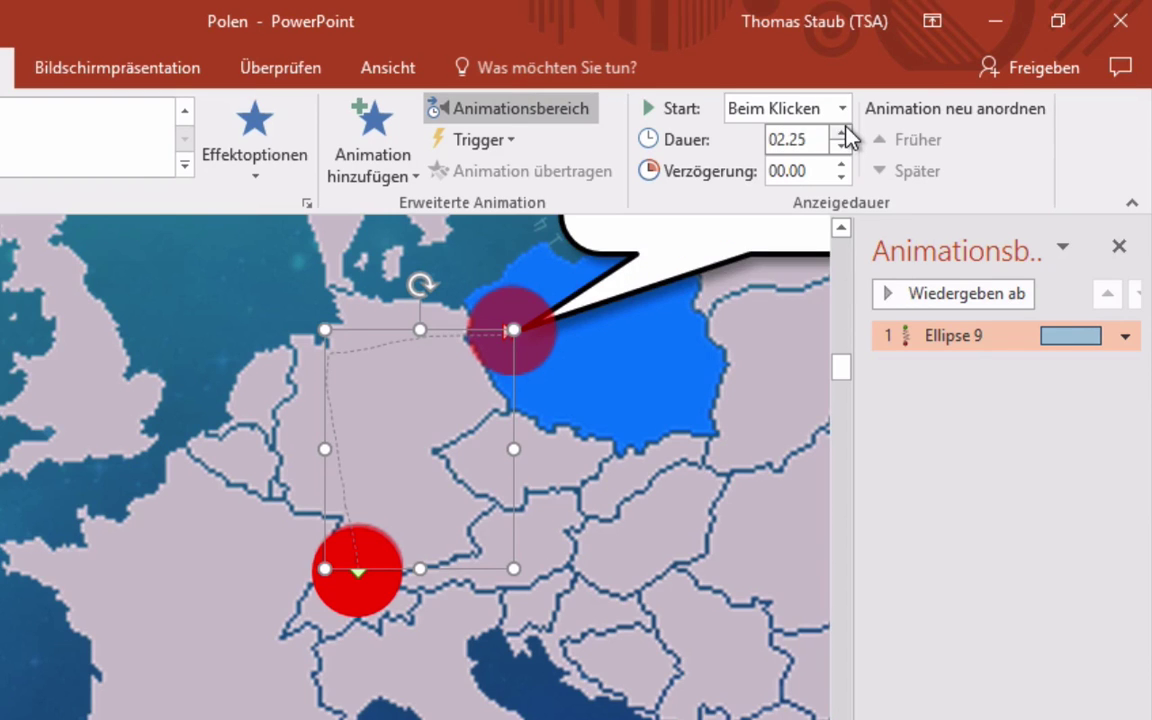
pyautogui.click(843, 132)
pyautogui.click(843, 132)
pyautogui.click(843, 132)
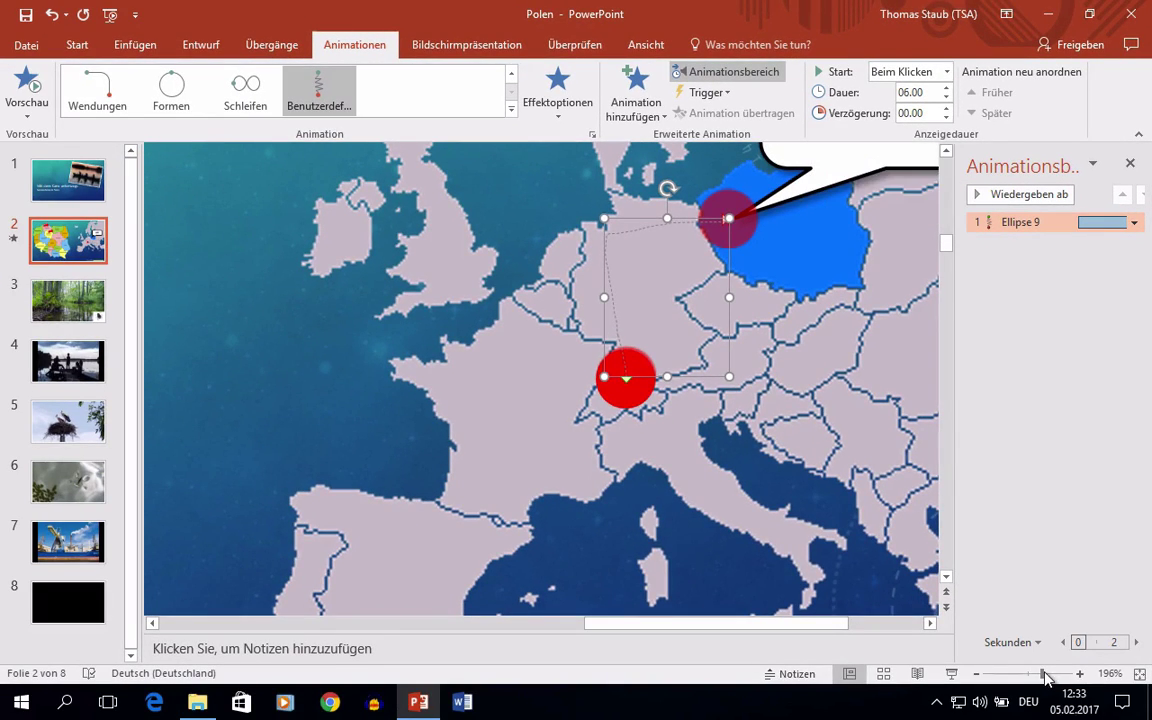
pyautogui.click(1035, 677)
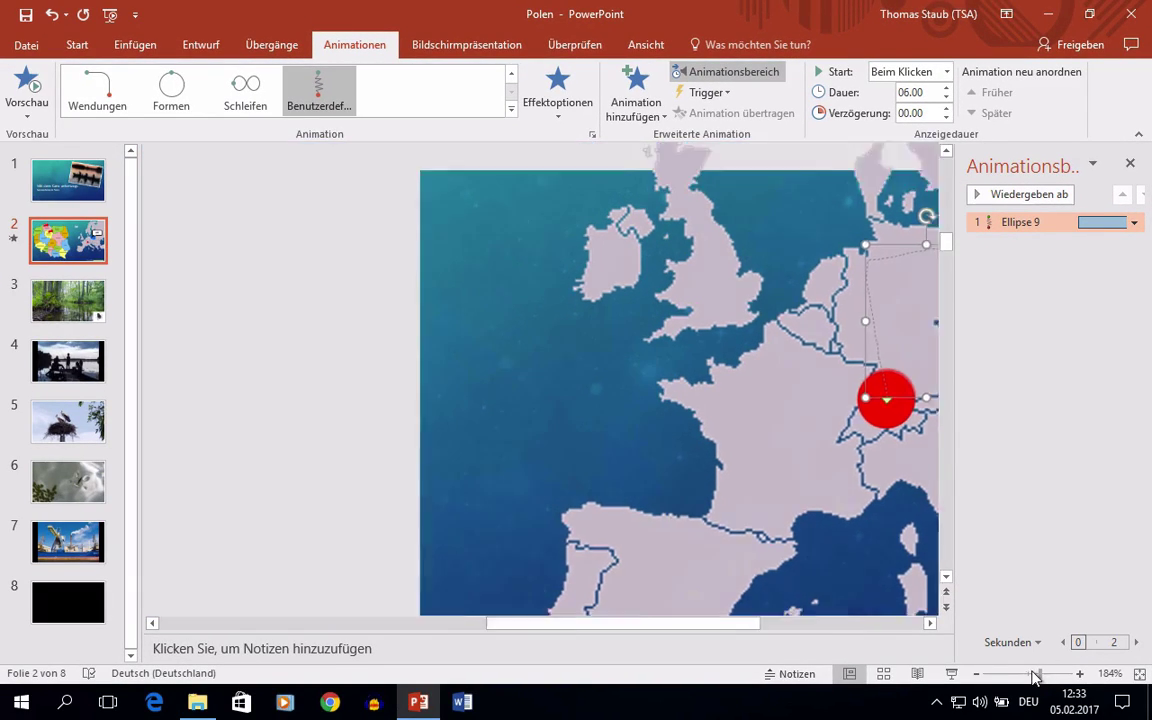
pyautogui.moveTo(1035, 677); pyautogui.dragTo(1012, 676)
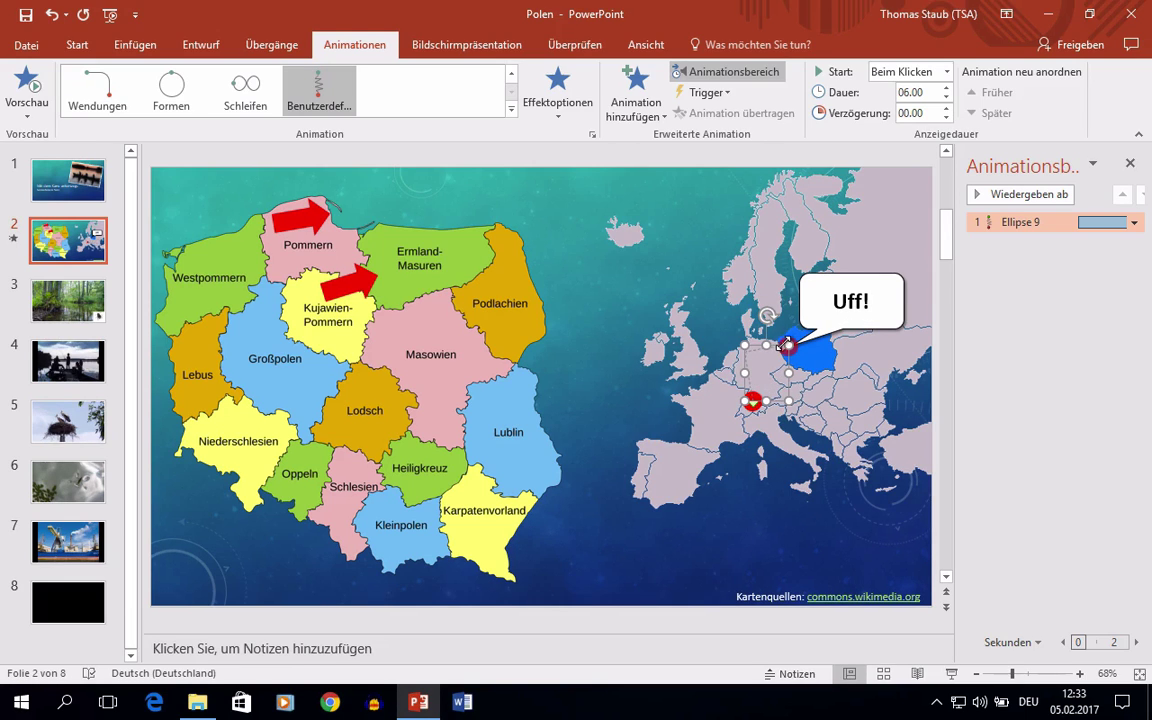
# Step: Give the Uff! callout a Zoom entrance effect that starts Nach Vorherigem
pyautogui.click(822, 325)
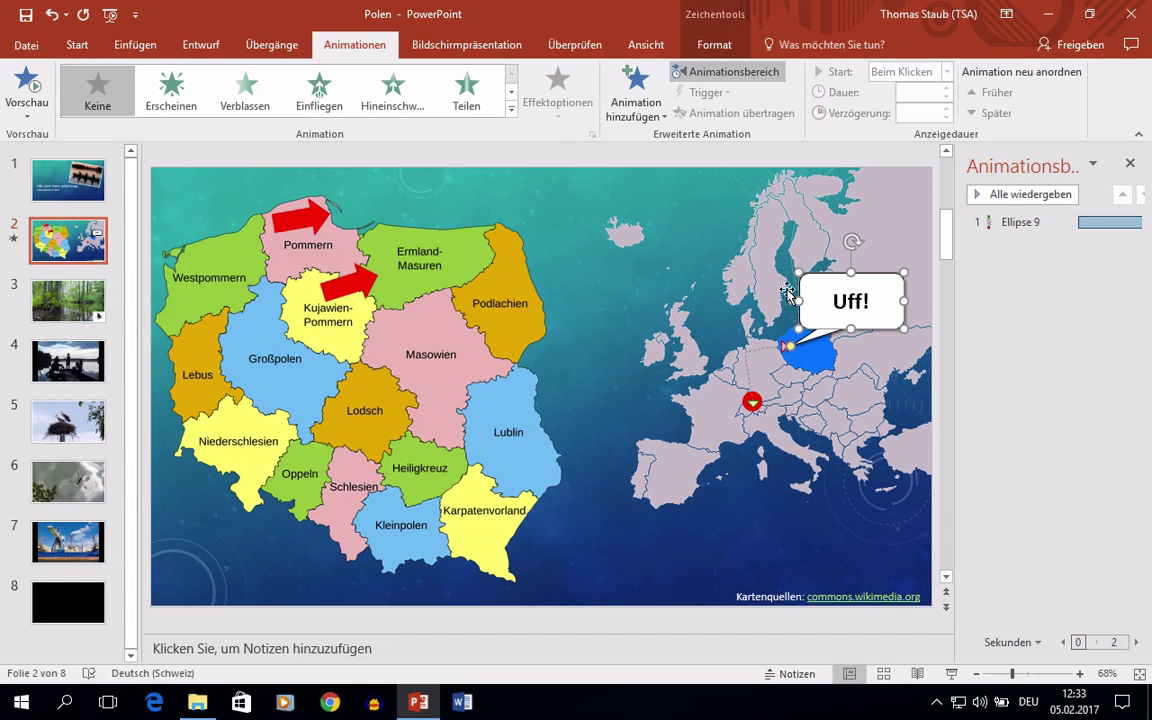
pyautogui.click(511, 110)
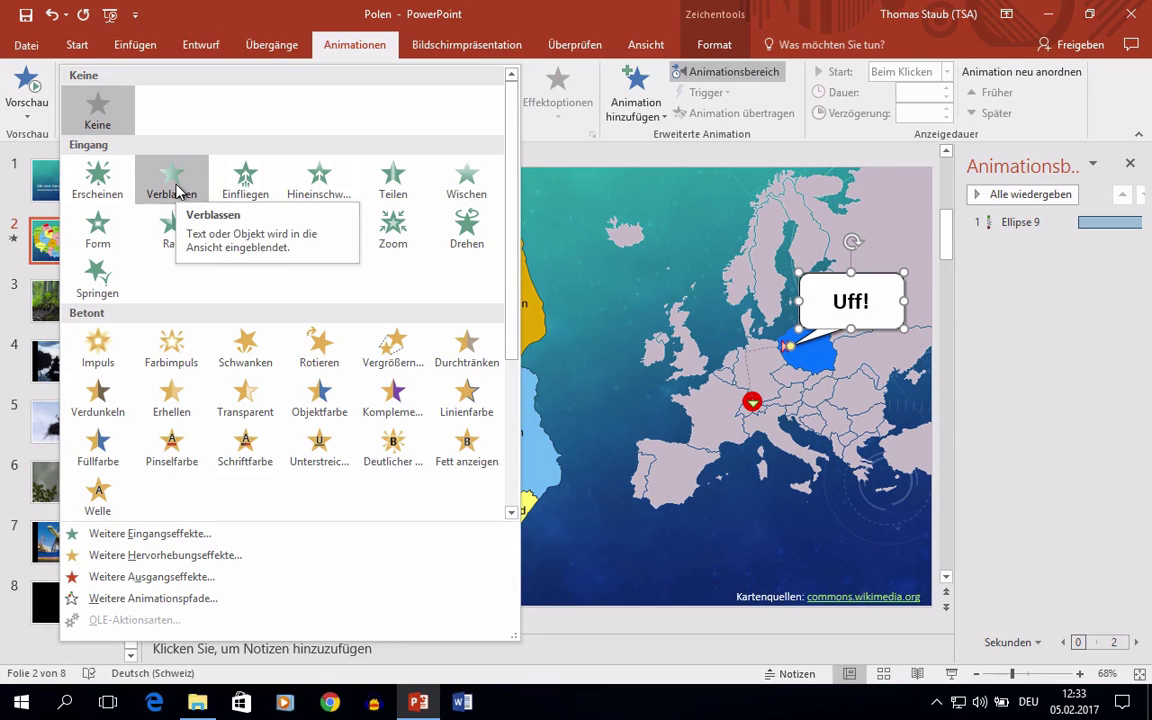
pyautogui.click(381, 228)
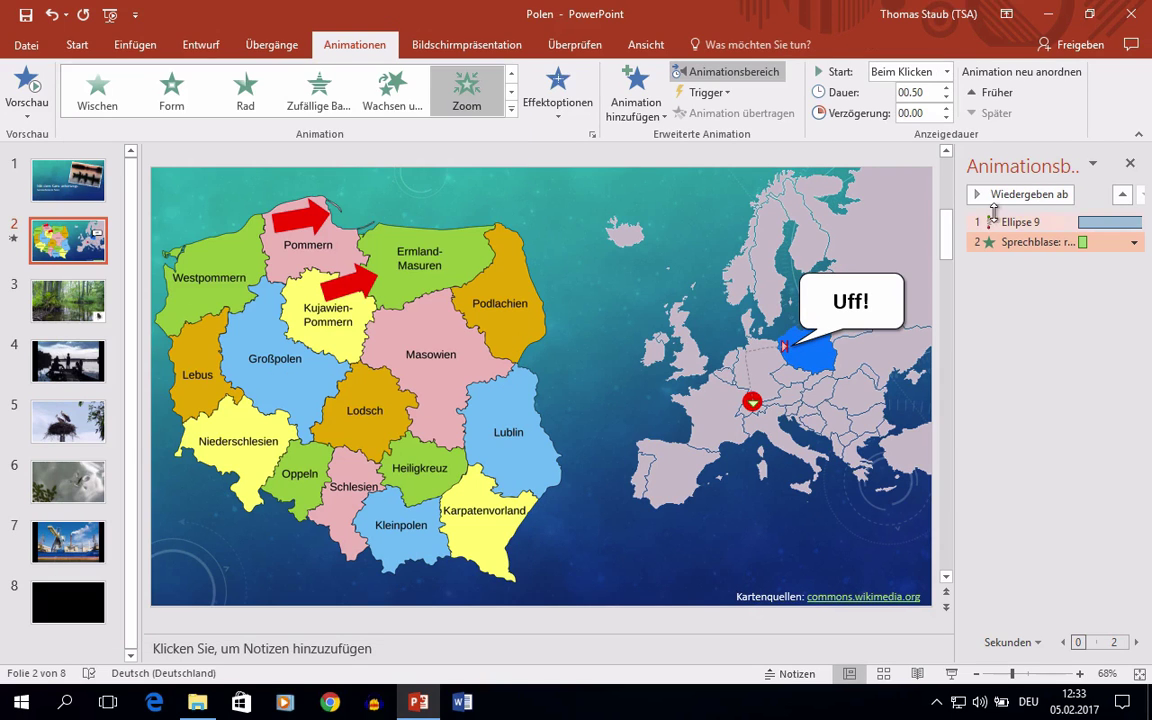
pyautogui.click(948, 72)
pyautogui.click(905, 112)
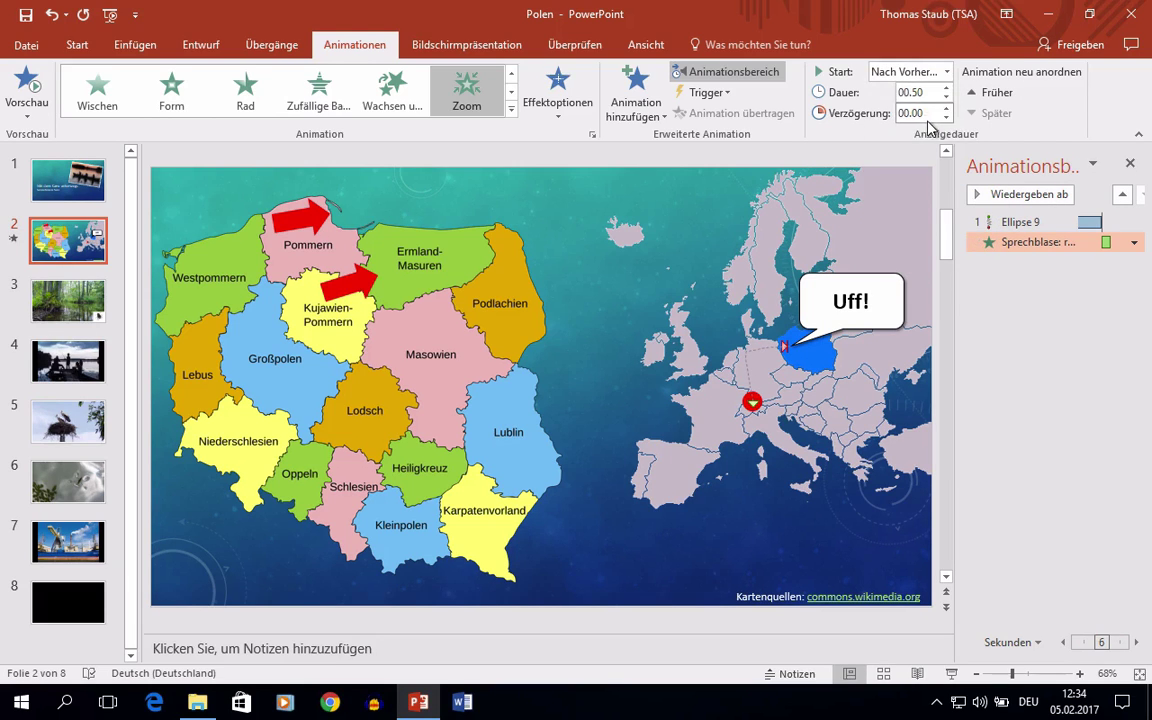
pyautogui.click(975, 275)
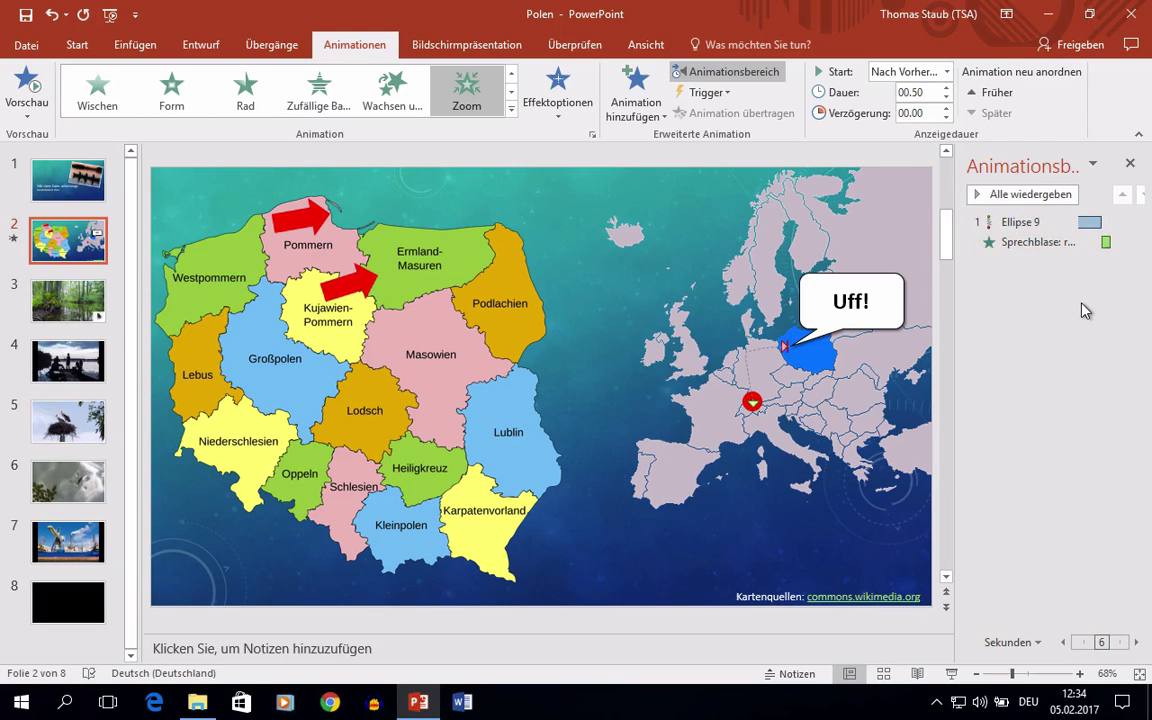
pyautogui.click(888, 312)
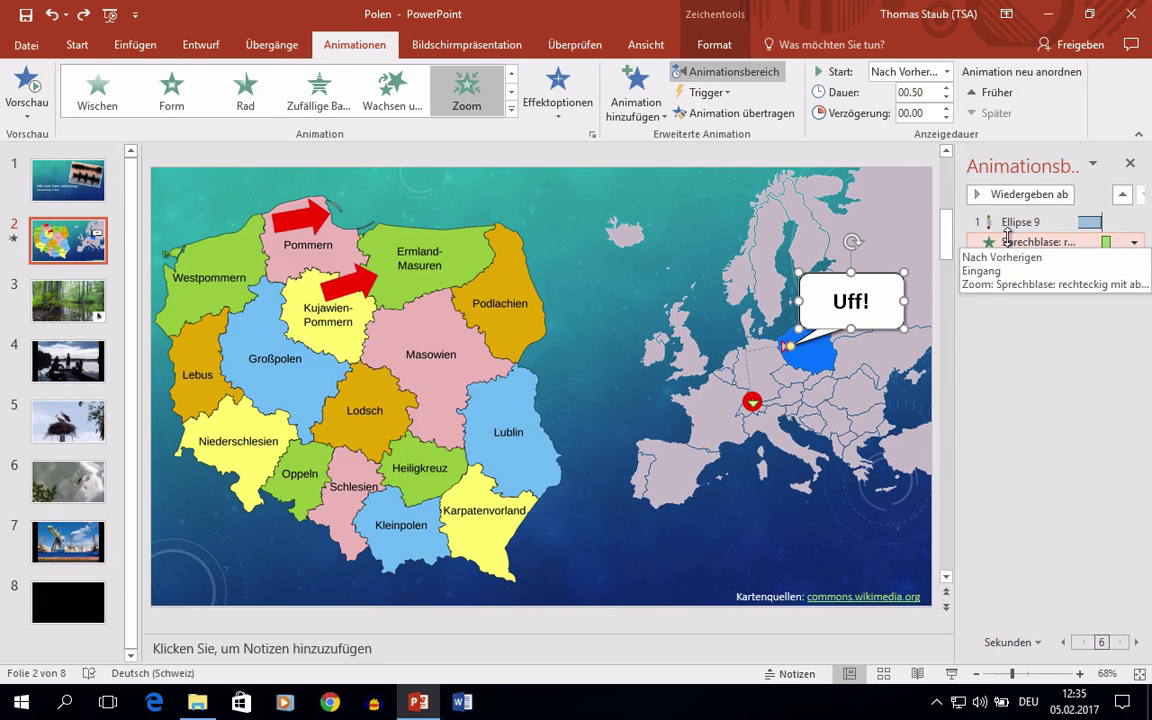
# Step: Add a Zoom exit effect from the Ausgang group to the Uff! callout
pyautogui.click(652, 101)
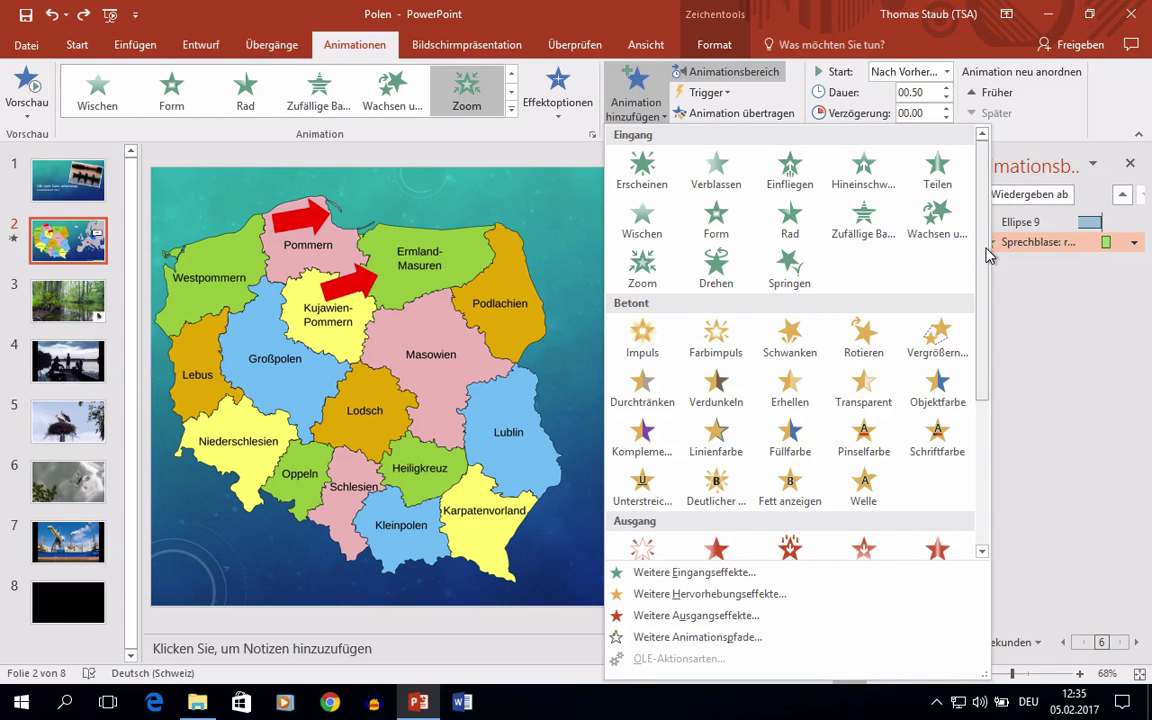
pyautogui.moveTo(985, 256); pyautogui.dragTo(985, 404)
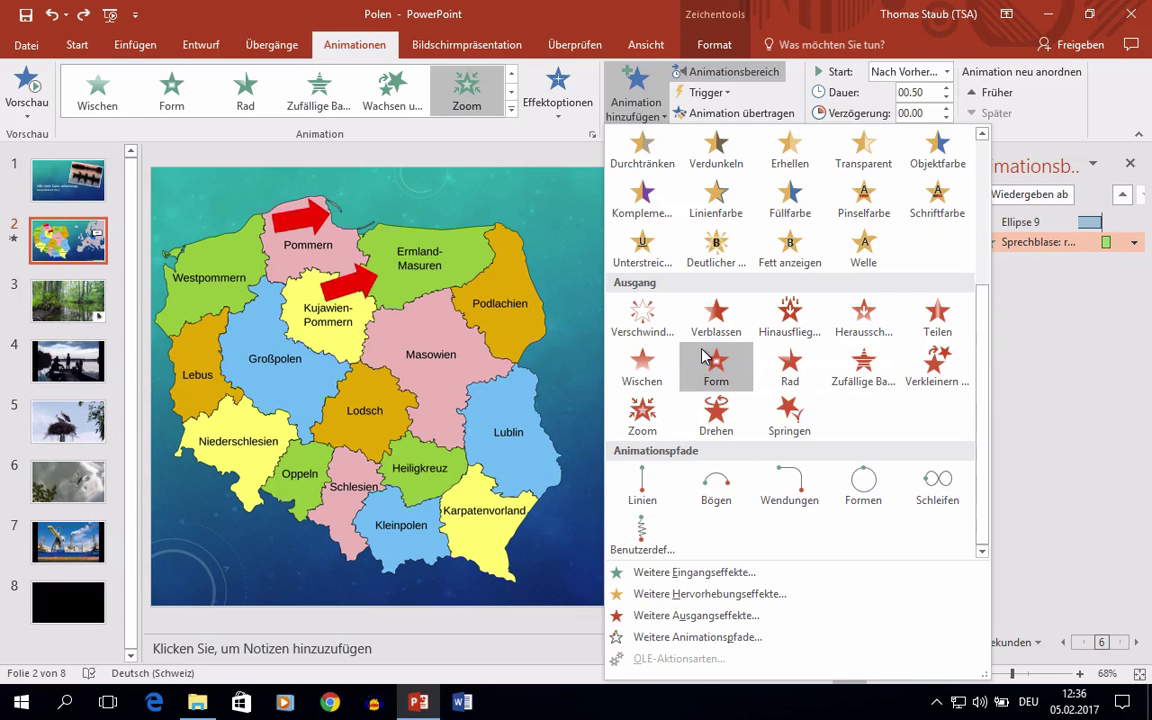
pyautogui.click(645, 408)
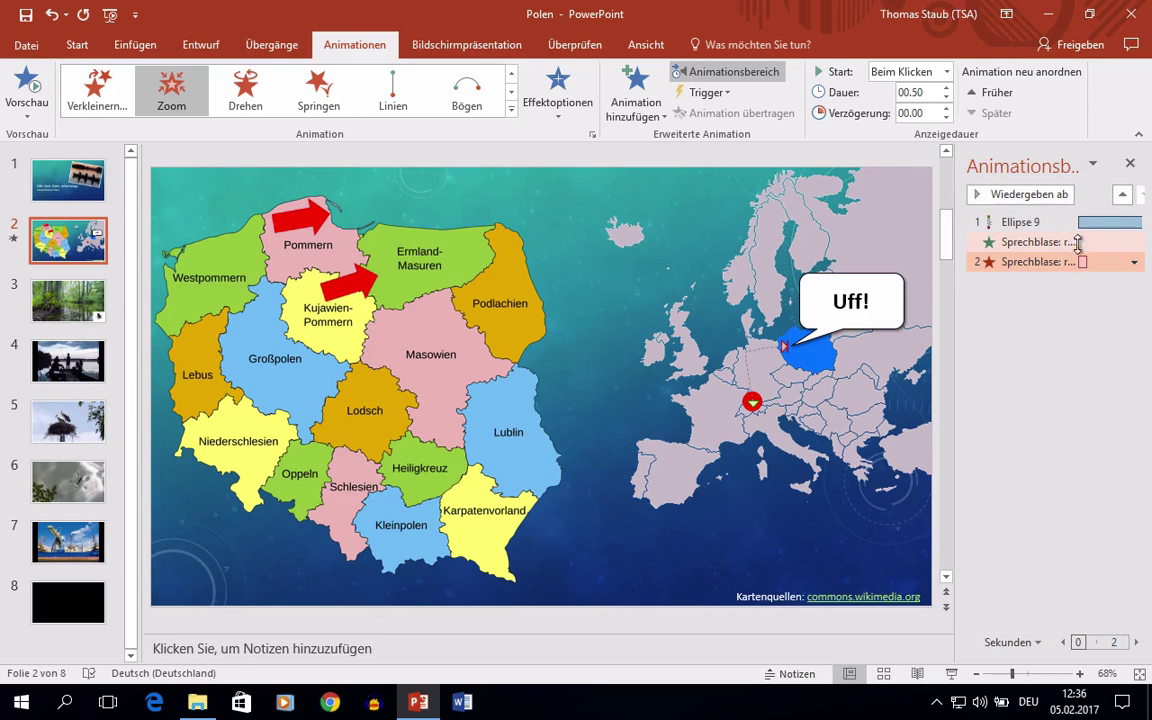
pyautogui.click(1050, 310)
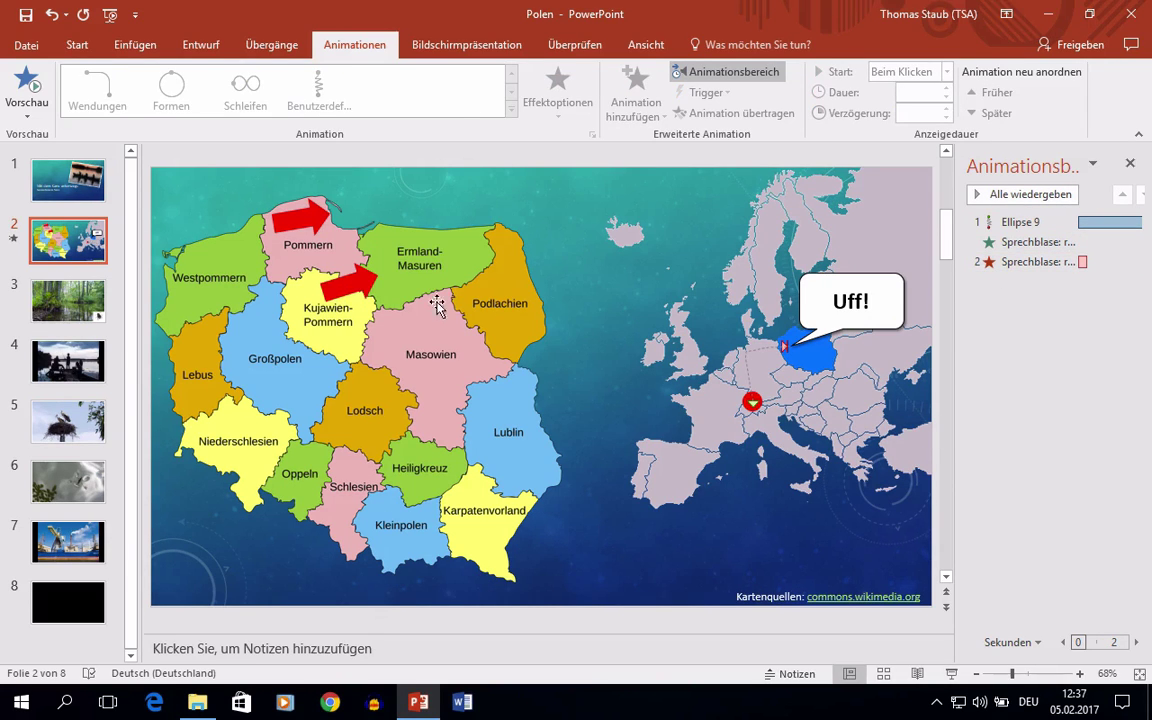
# Step: Apply Zoom entrance to the lower red arrow, starting Nach Vorherigen
pyautogui.click(352, 285)
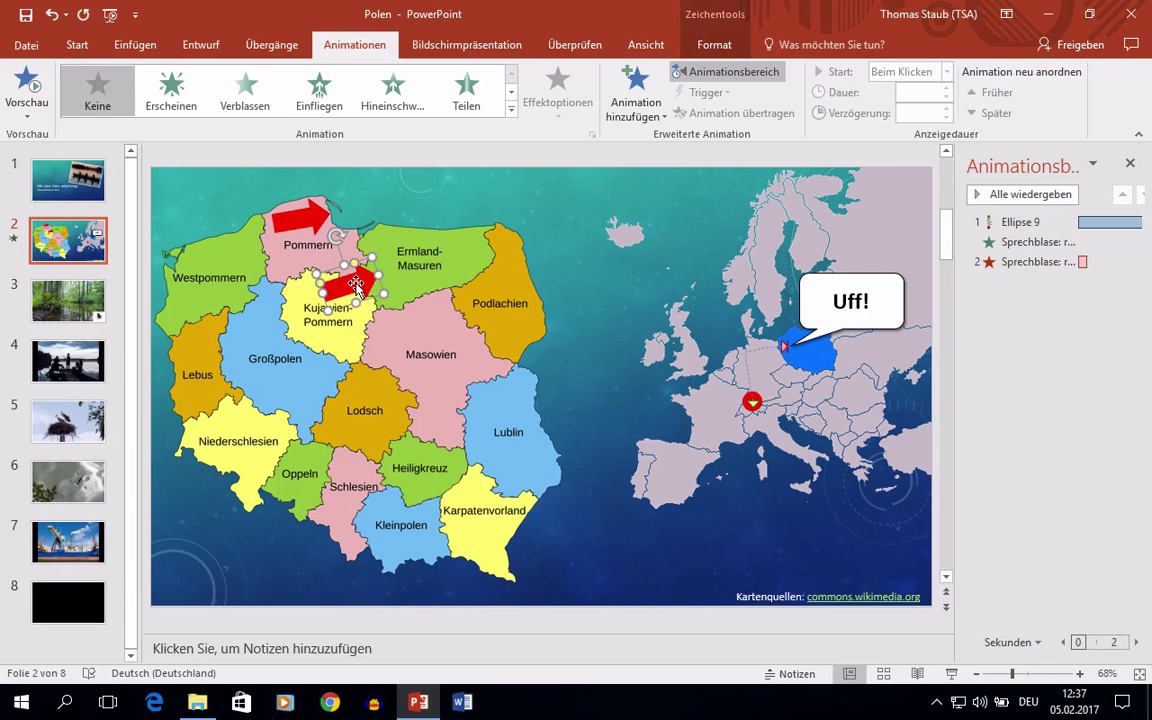
pyautogui.click(511, 109)
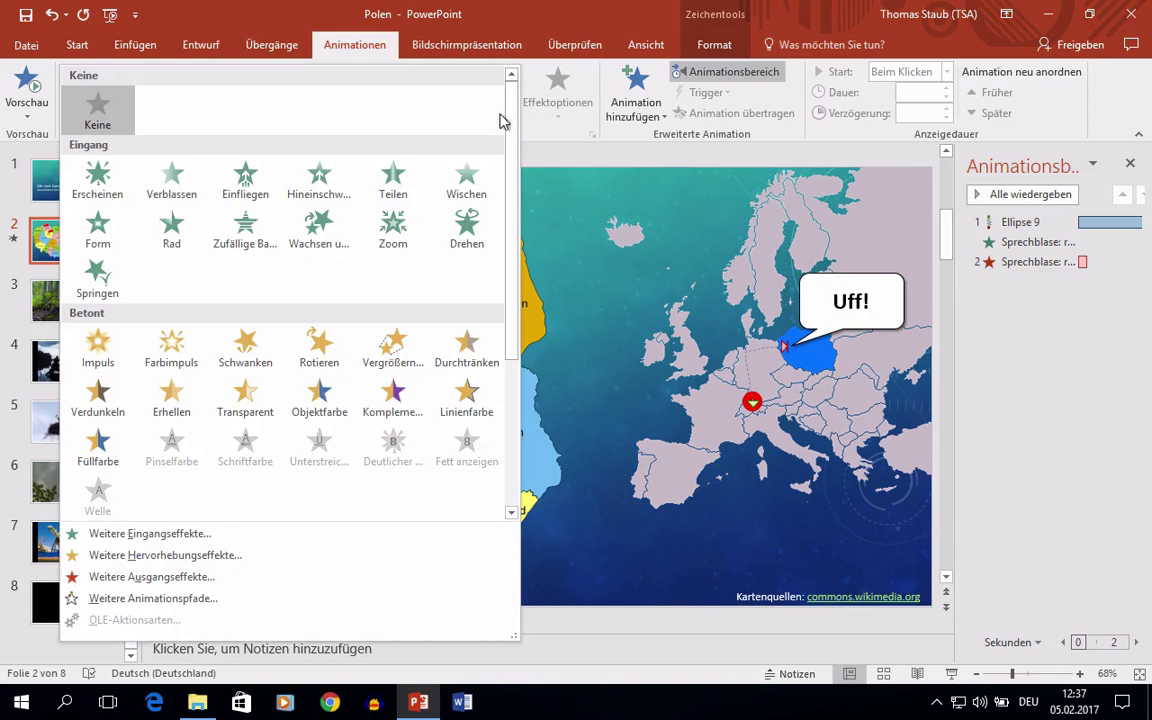
pyautogui.click(383, 233)
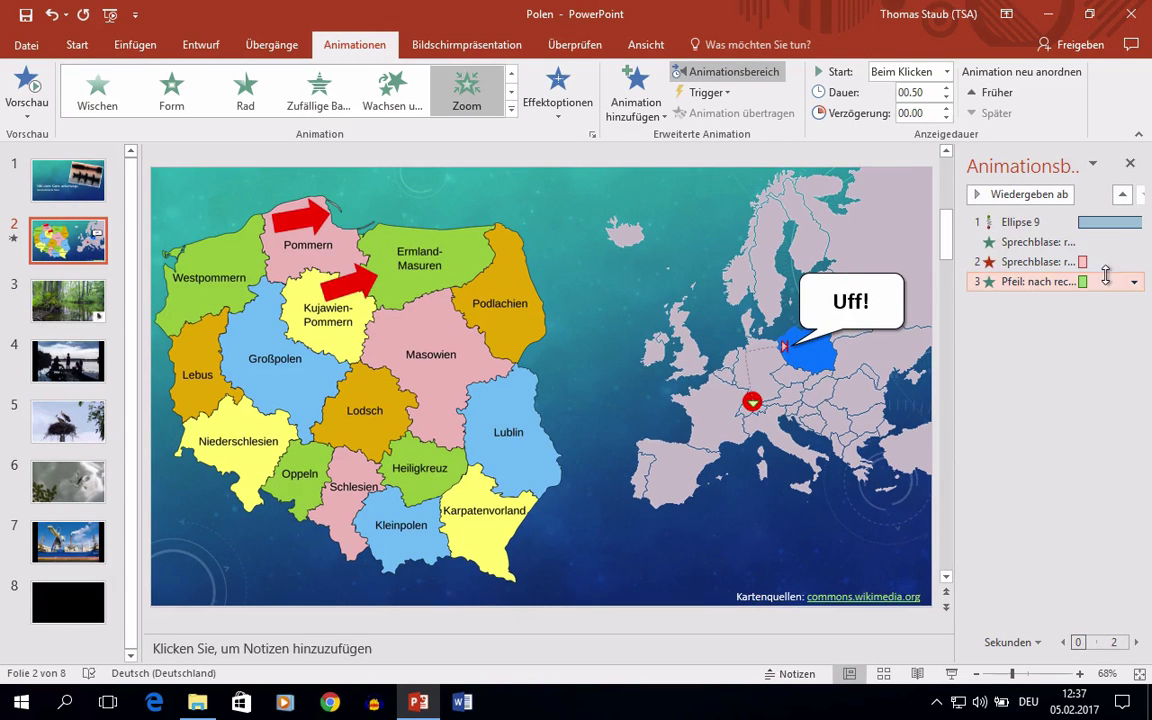
pyautogui.click(947, 72)
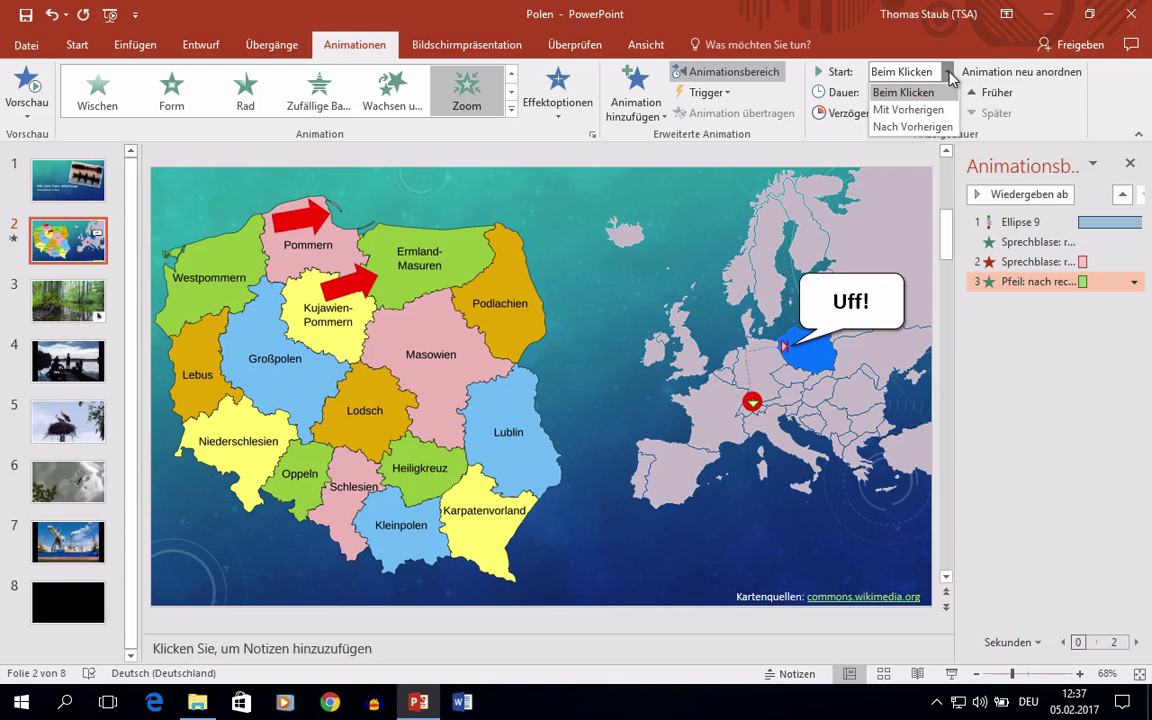
pyautogui.click(918, 127)
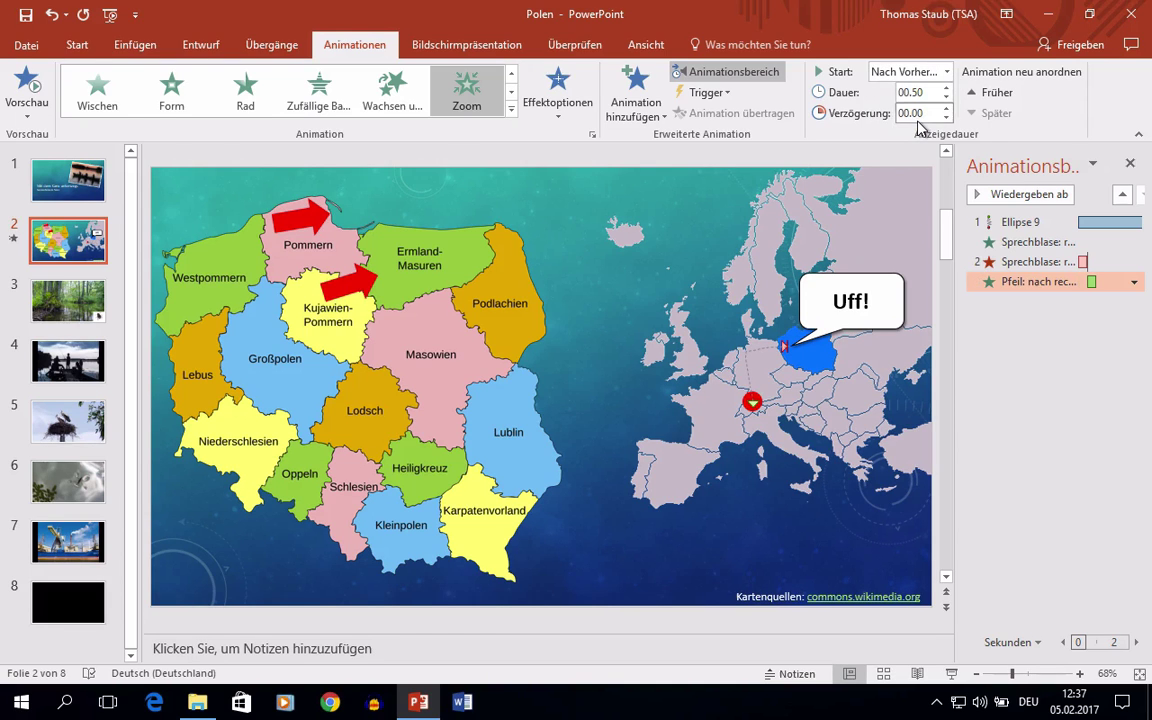
# Step: Apply Zoom entrance to the upper red arrow near Pommern
pyautogui.click(285, 212)
pyautogui.click(511, 108)
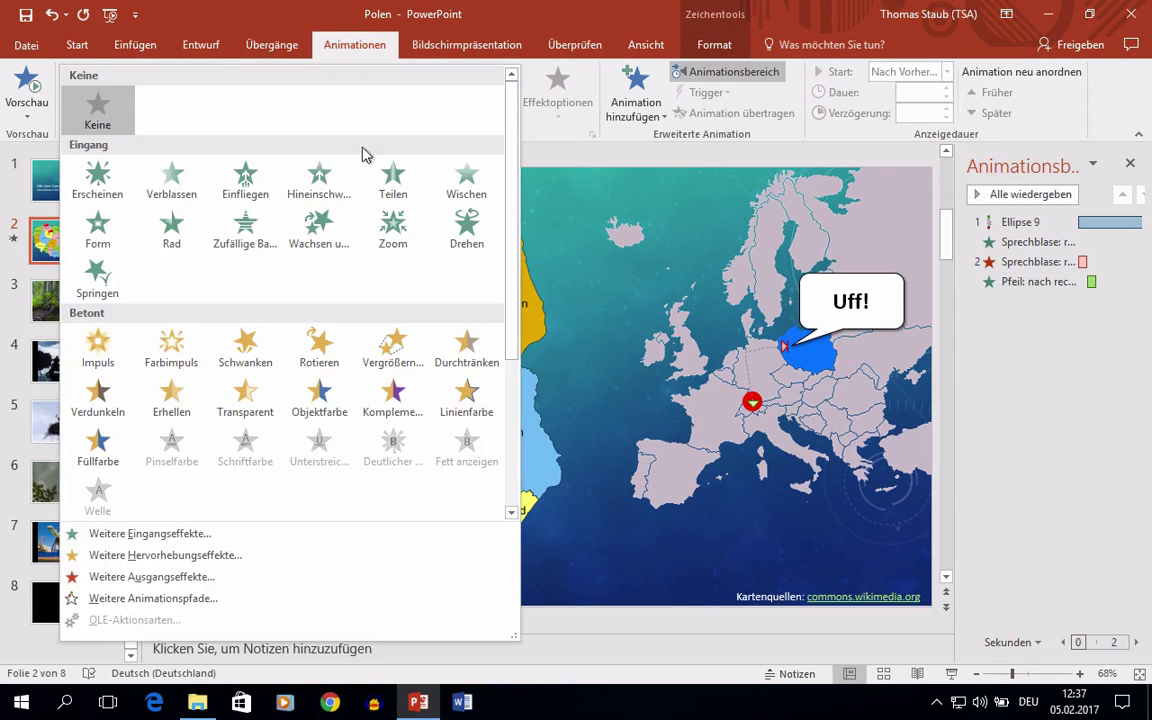
pyautogui.click(398, 229)
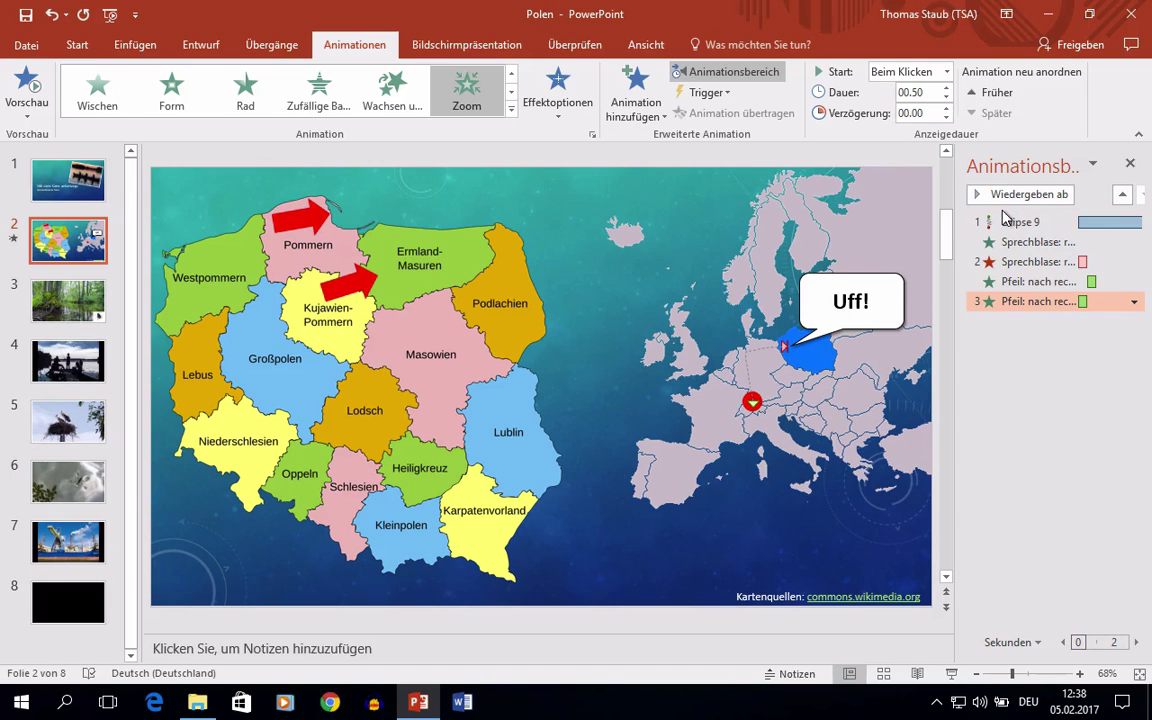
pyautogui.click(951, 675)
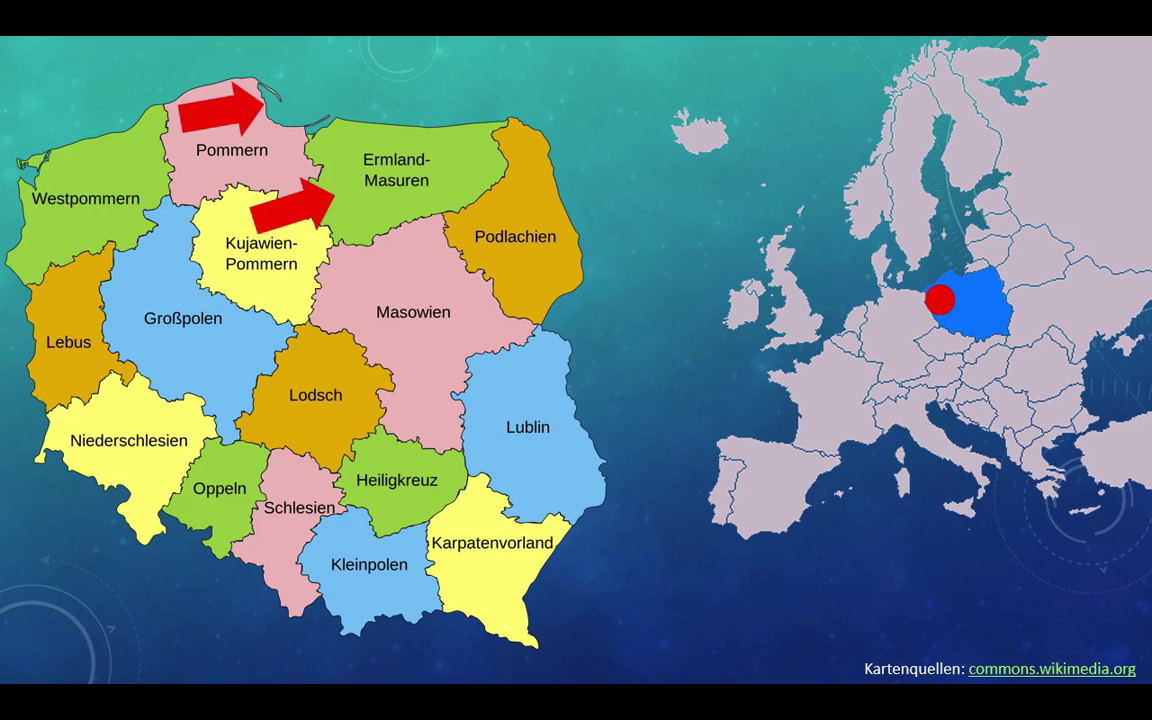
pyautogui.press('Escape')
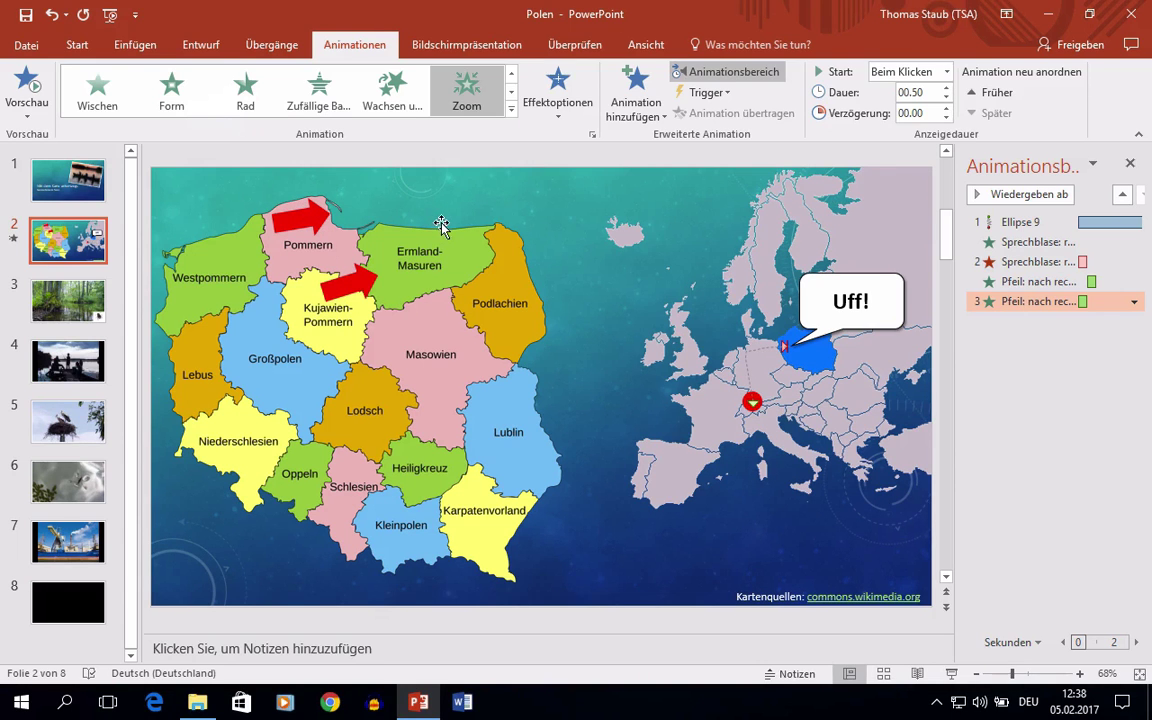
# Step: Set Gleiten Start and Gleiten Ende to 0 sek. in Ellipse 9's Effektoptionen
pyautogui.click(1043, 222)
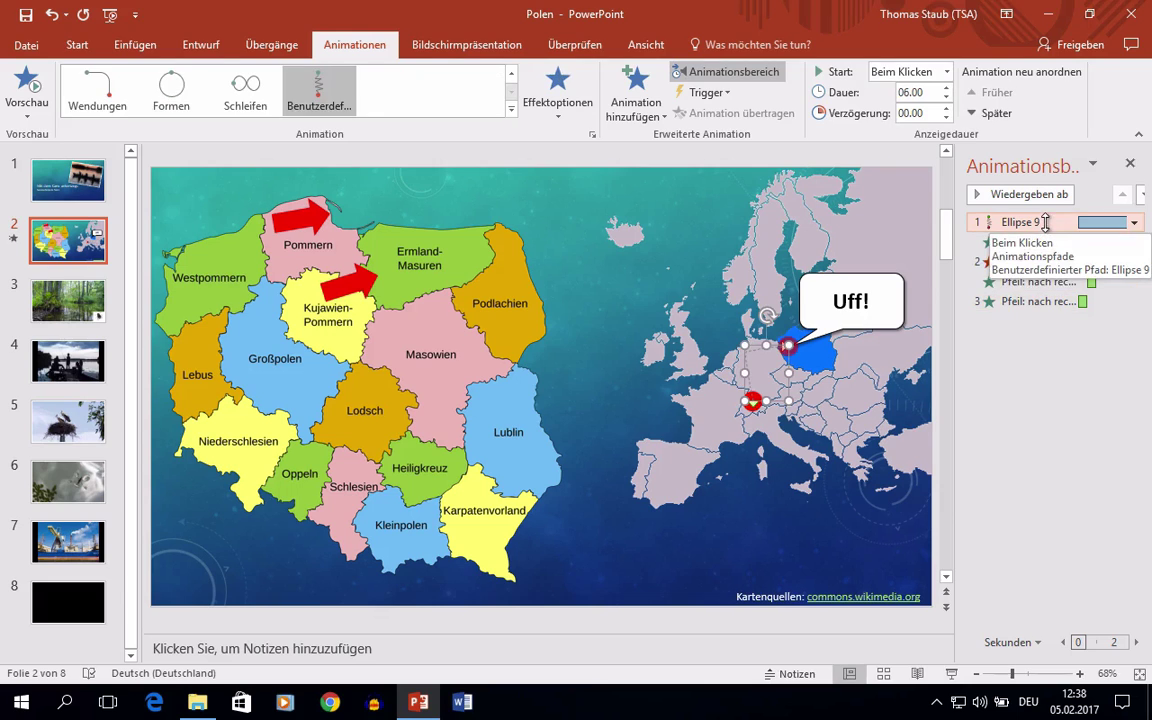
pyautogui.click(1134, 222)
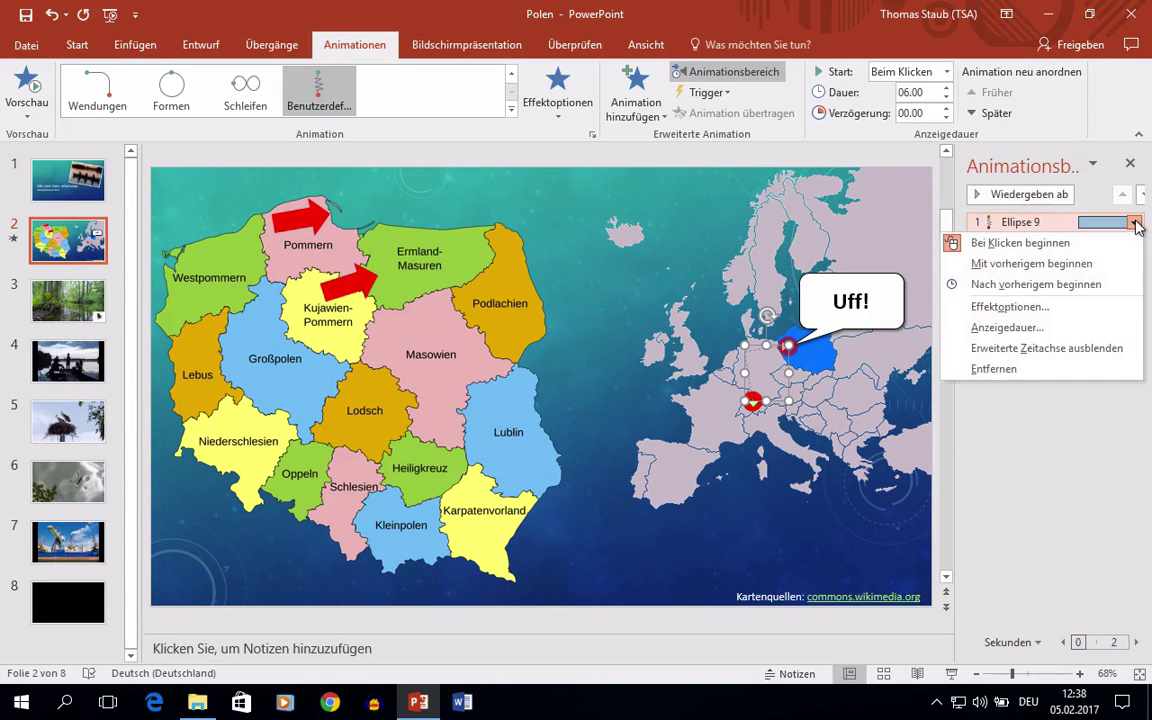
pyautogui.click(1036, 309)
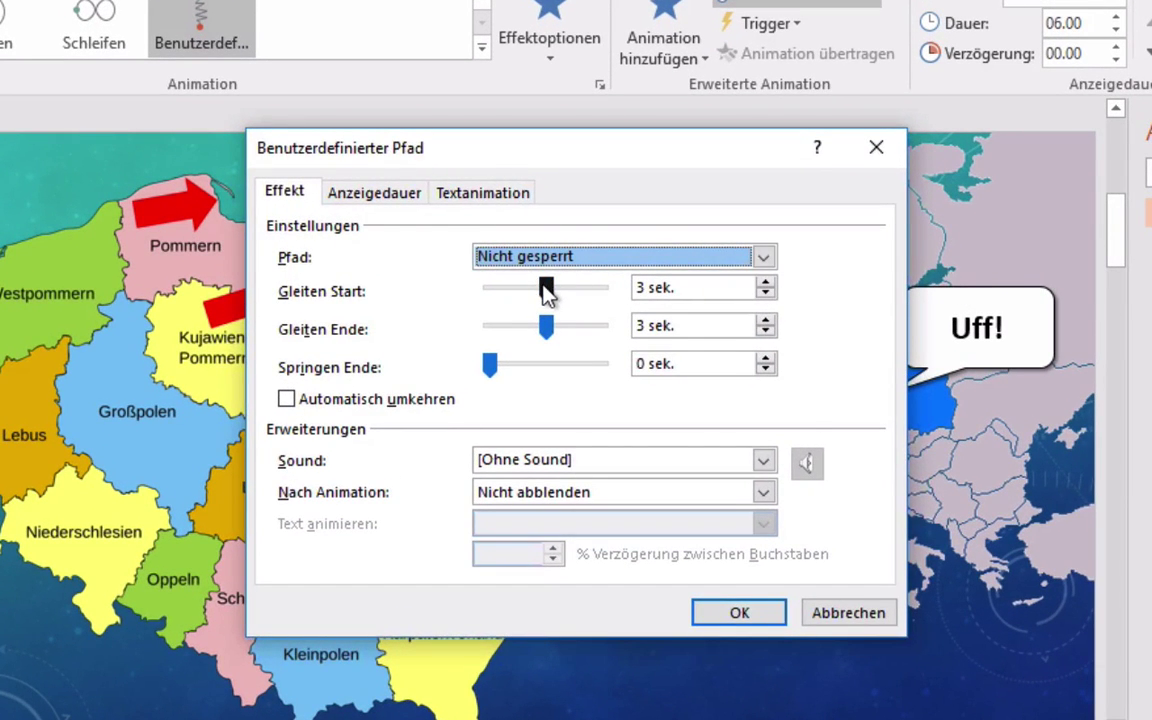
pyautogui.moveTo(546, 291); pyautogui.dragTo(419, 267)
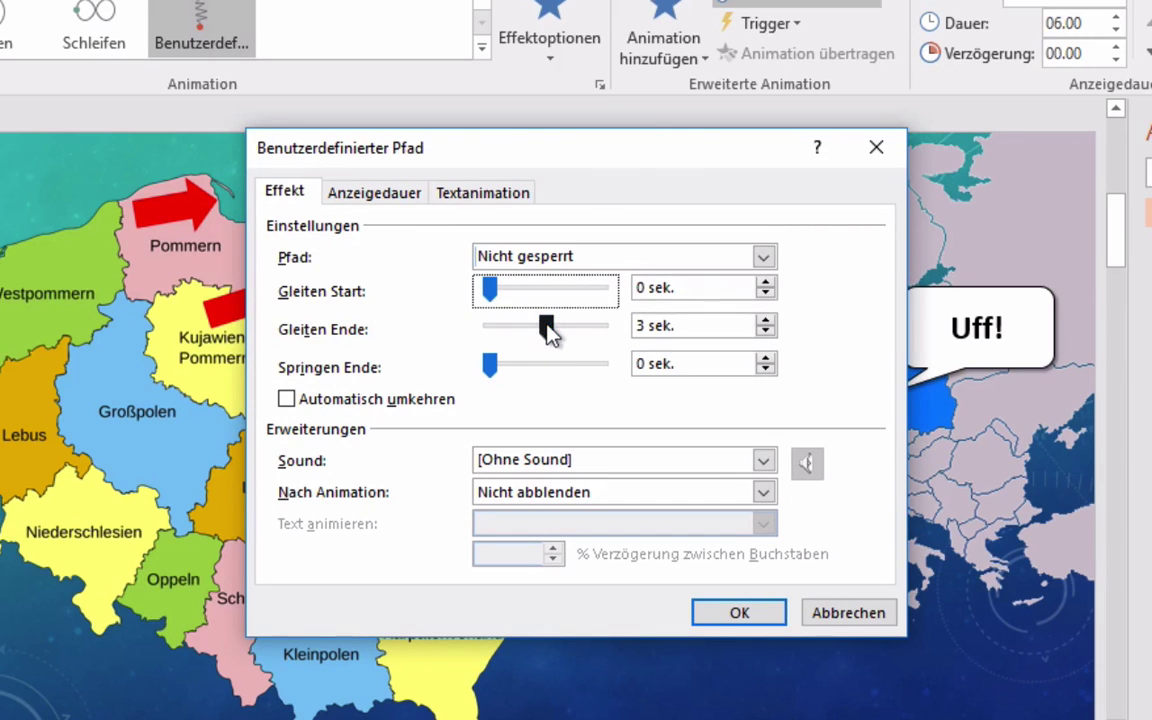
pyautogui.moveTo(546, 330); pyautogui.dragTo(465, 327)
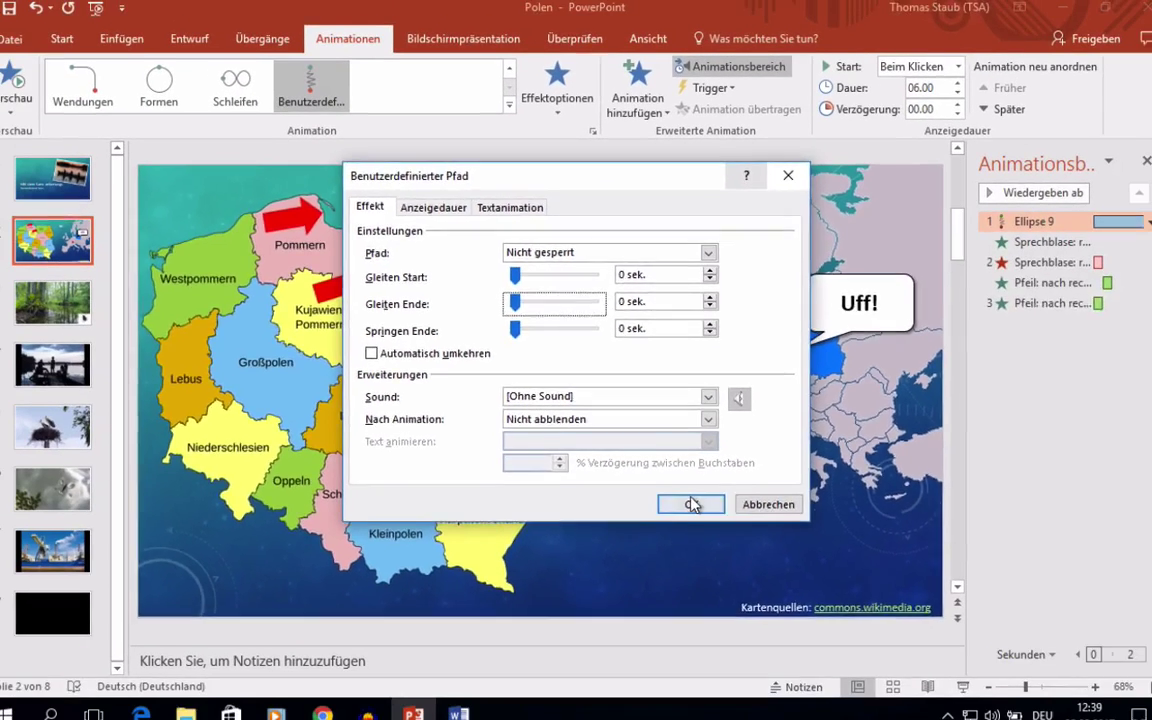
pyautogui.click(689, 501)
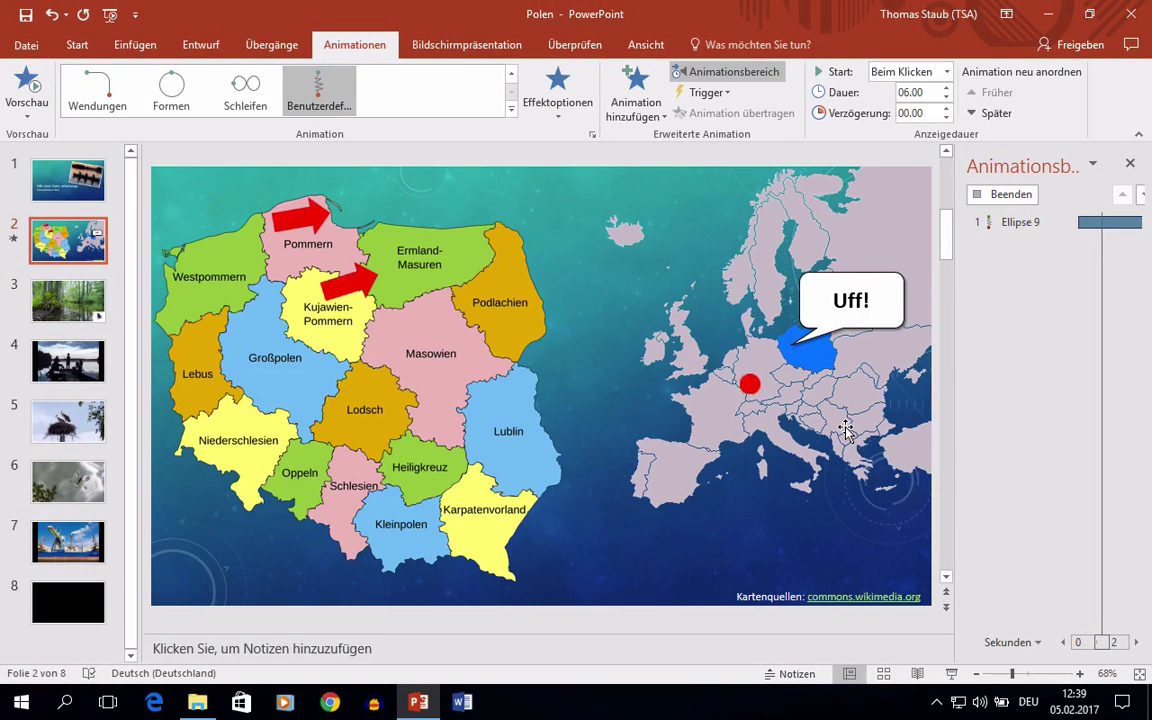